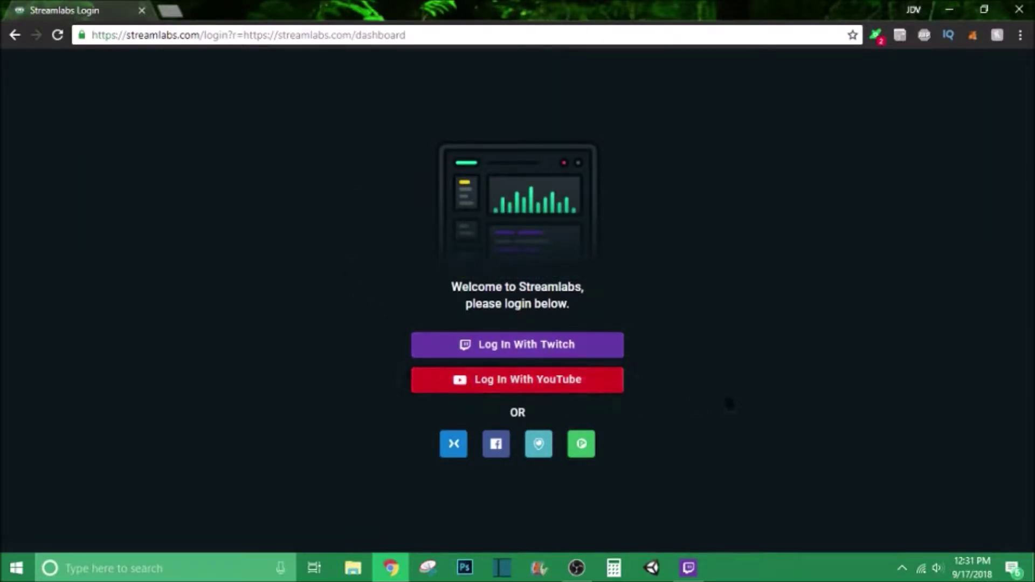
Step: Log in to Streamlabs with YouTube, choosing the existing Google account and granting the requested access
left_click(568, 387)
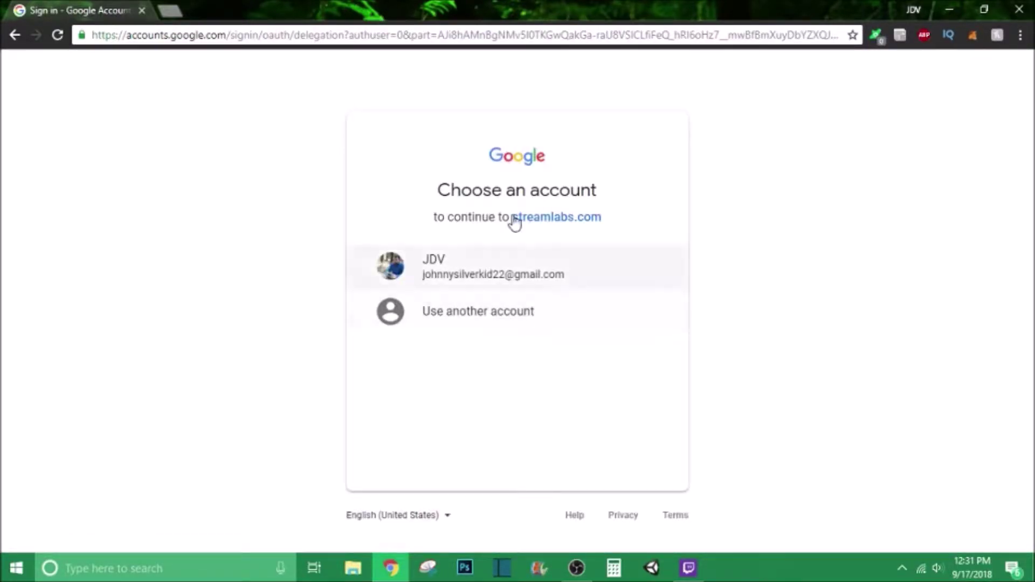
left_click(470, 262)
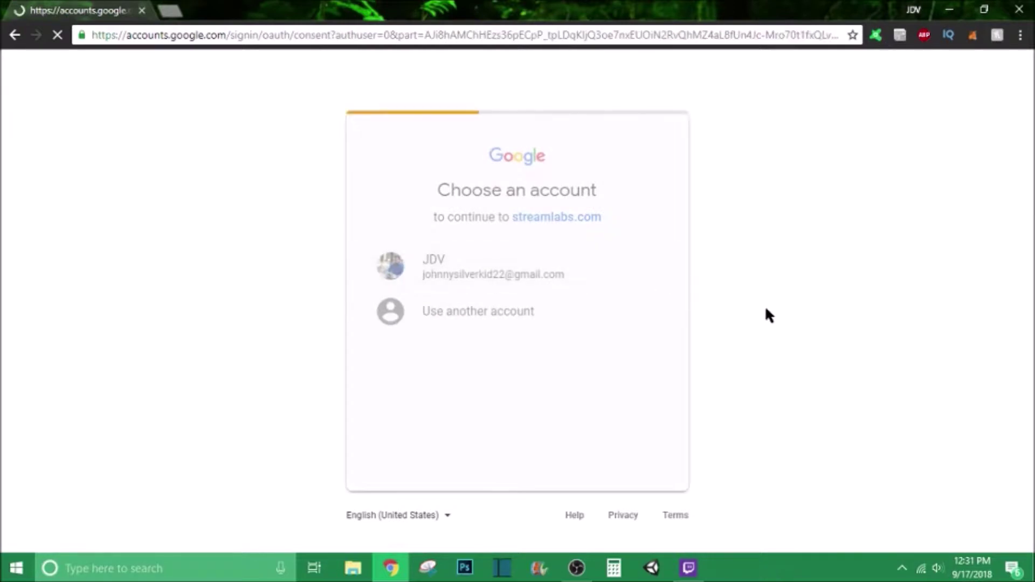
left_click(647, 488)
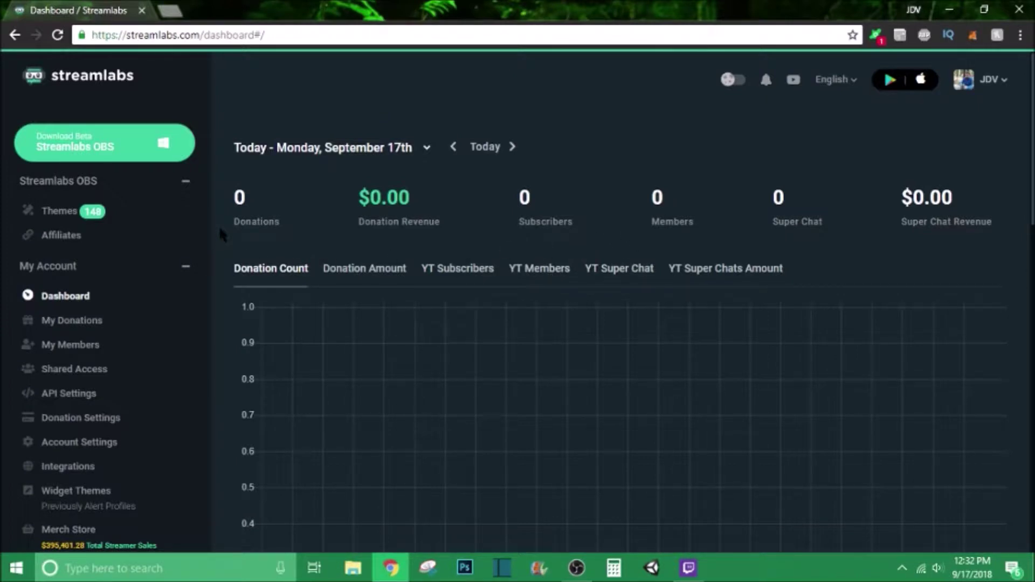
Step: Look over the Streamlabs dashboard, examining the daily stats, donation chart, recent events and the list of widgets
scroll(221, 229, "down", 3)
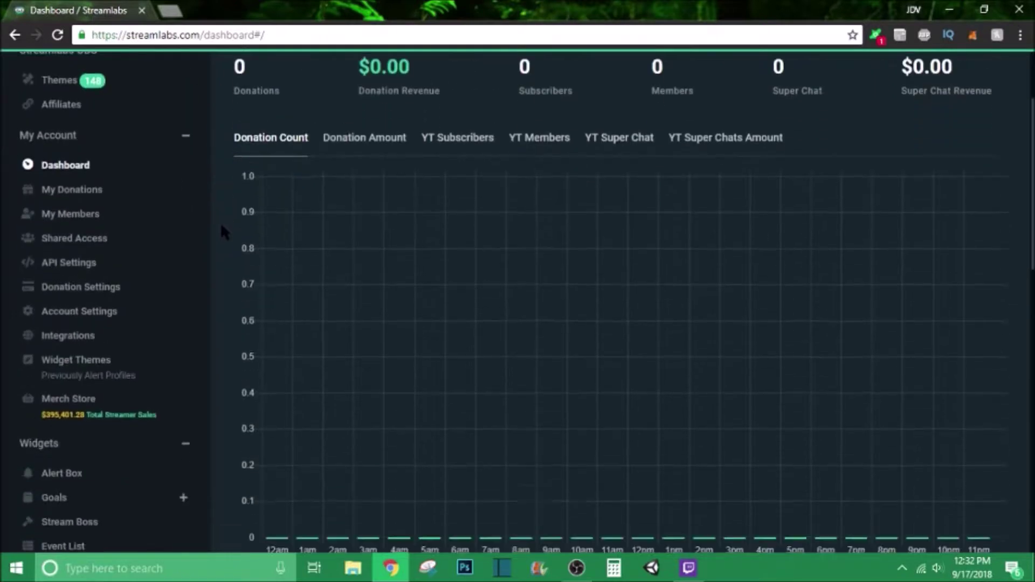
scroll(108, 416, "down", 2)
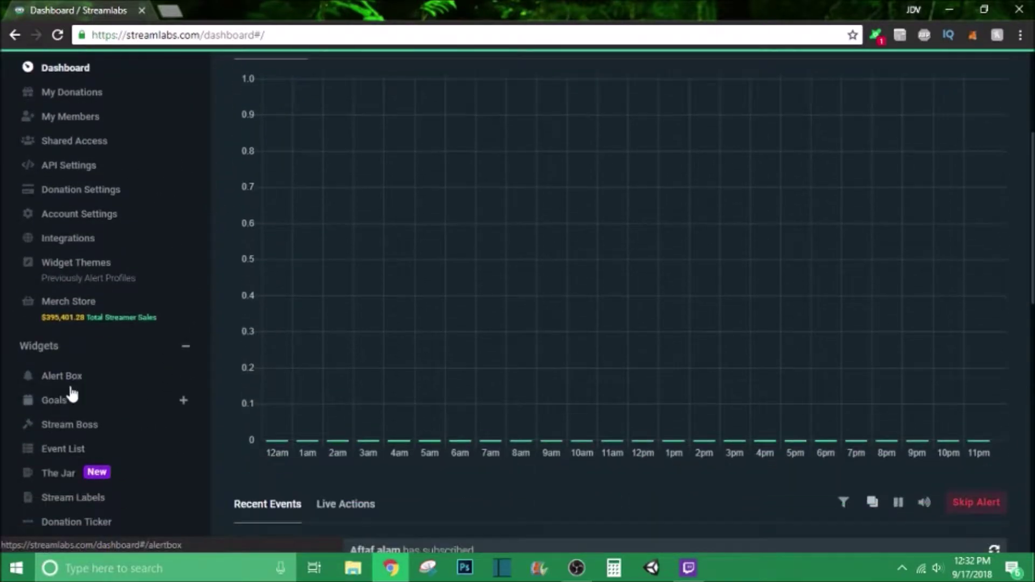
scroll(151, 441, "down", 3)
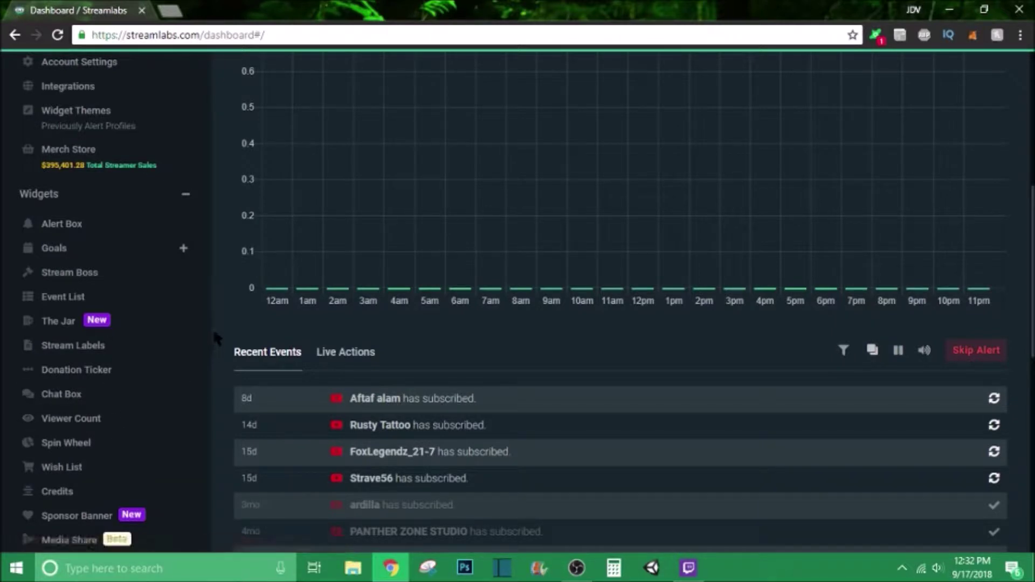
scroll(214, 345, "up", 7)
scroll(214, 334, "down", 3)
scroll(214, 334, "up", 3)
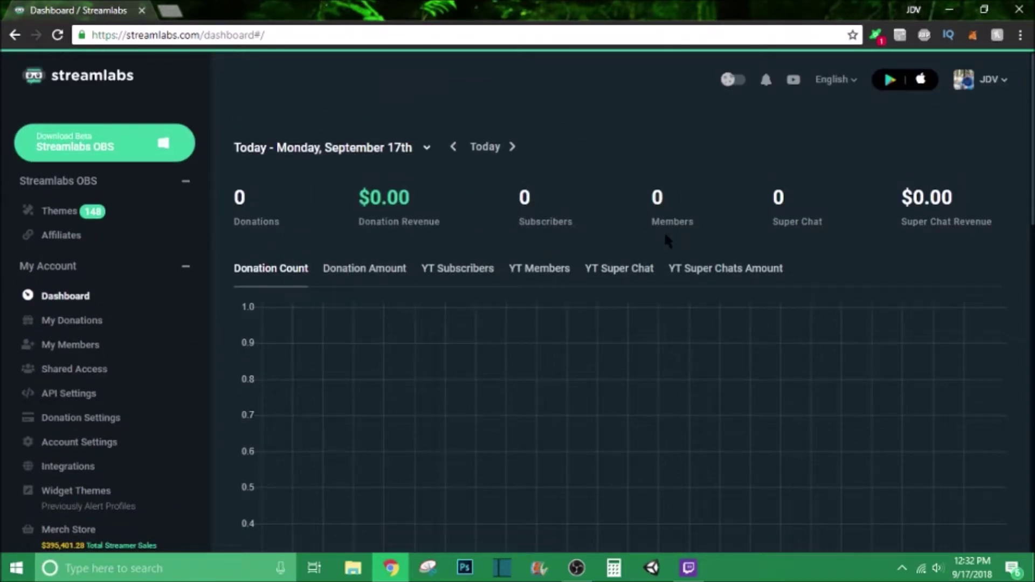
scroll(665, 235, "down", 5)
scroll(619, 224, "up", 4)
scroll(619, 225, "down", 10)
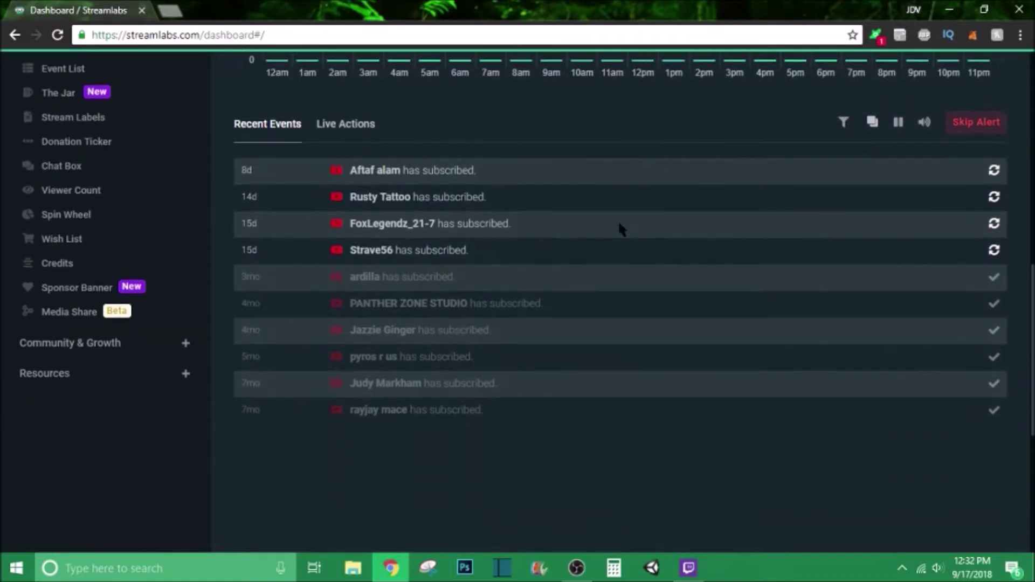
scroll(619, 225, "up", 10)
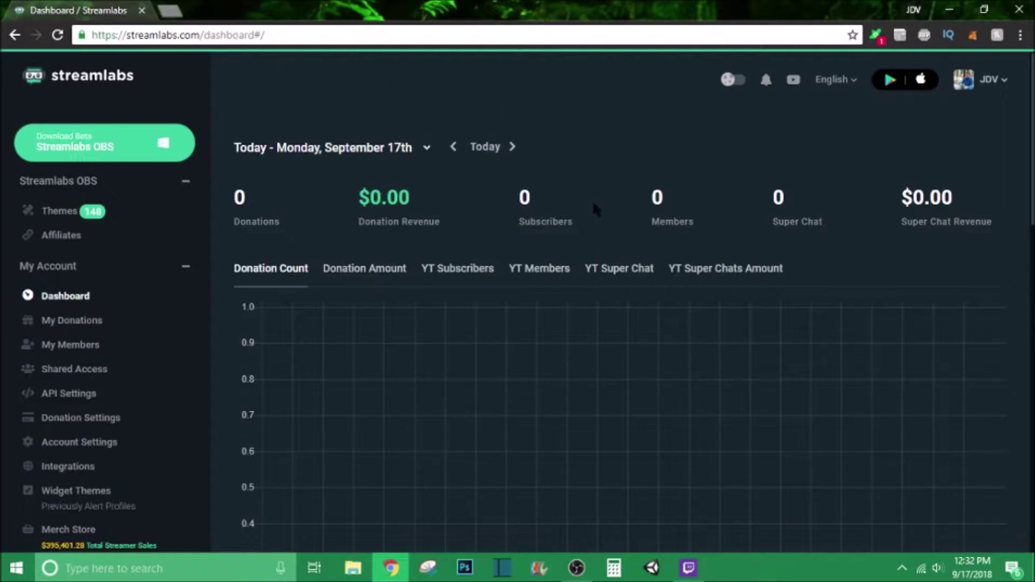
scroll(592, 199, "down", 4)
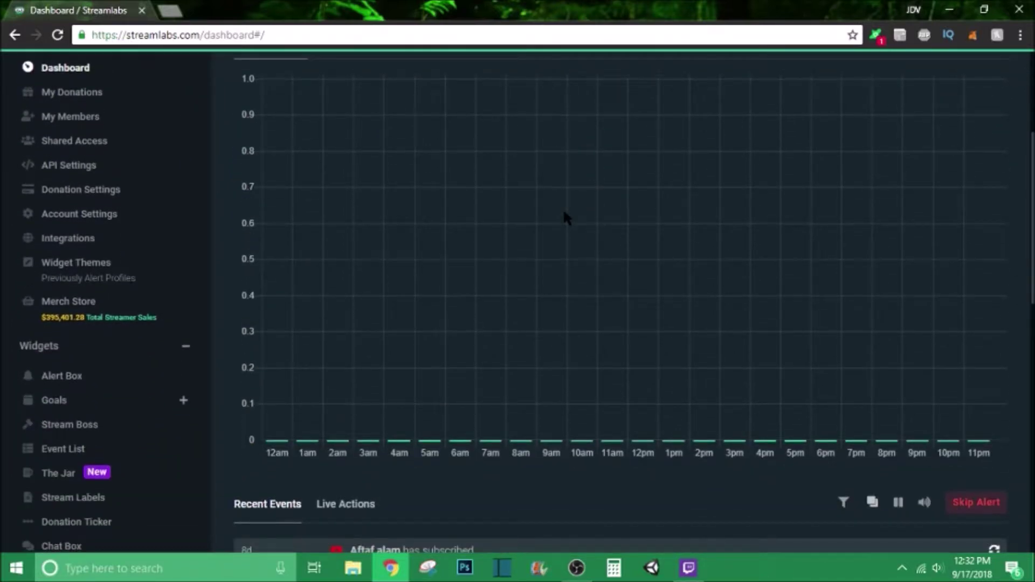
scroll(564, 216, "up", 4)
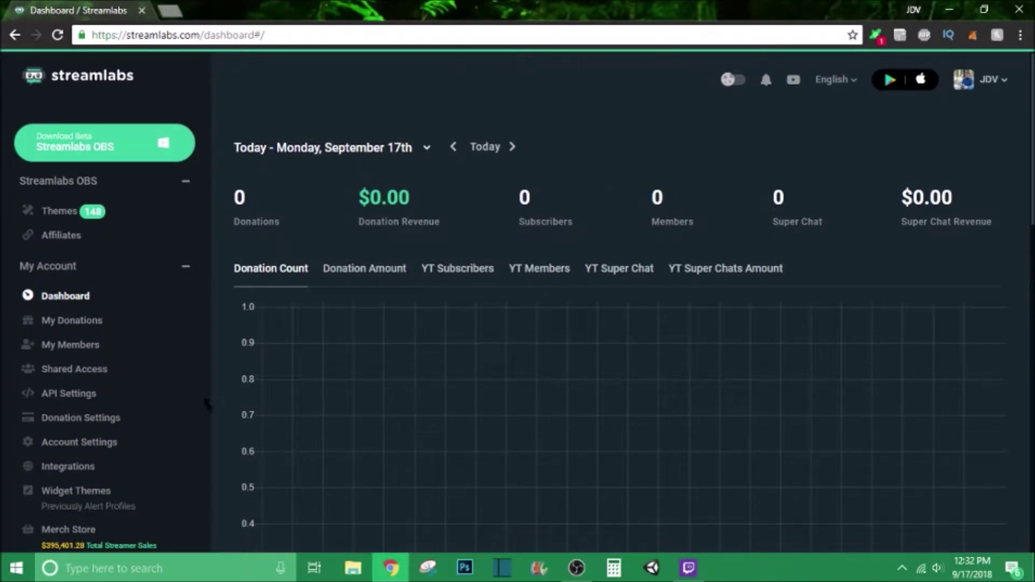
Step: Open the Donation Settings and review the available payment methods, from PayPal to Skrill
scroll(218, 399, "down", 1)
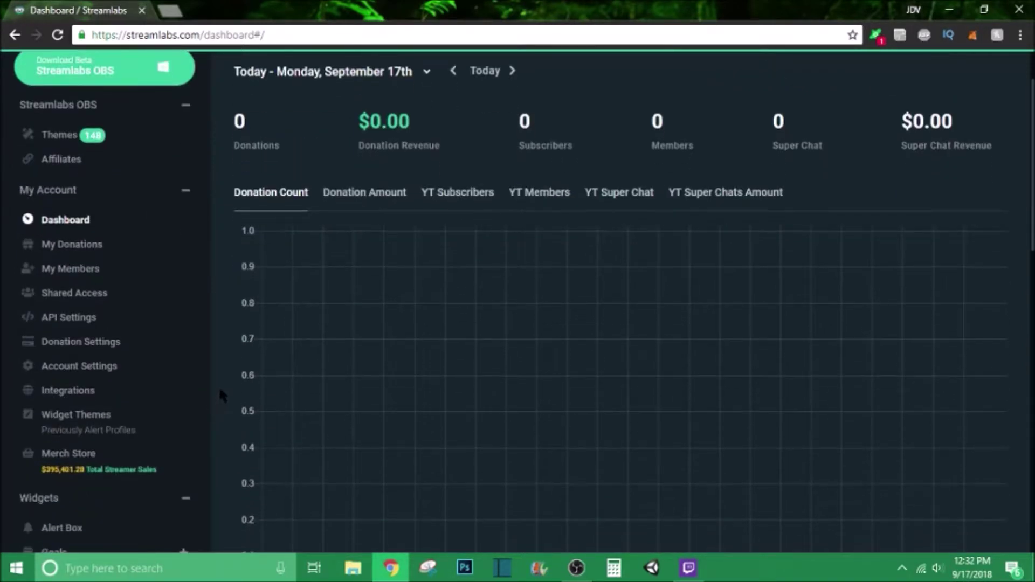
left_click(120, 341)
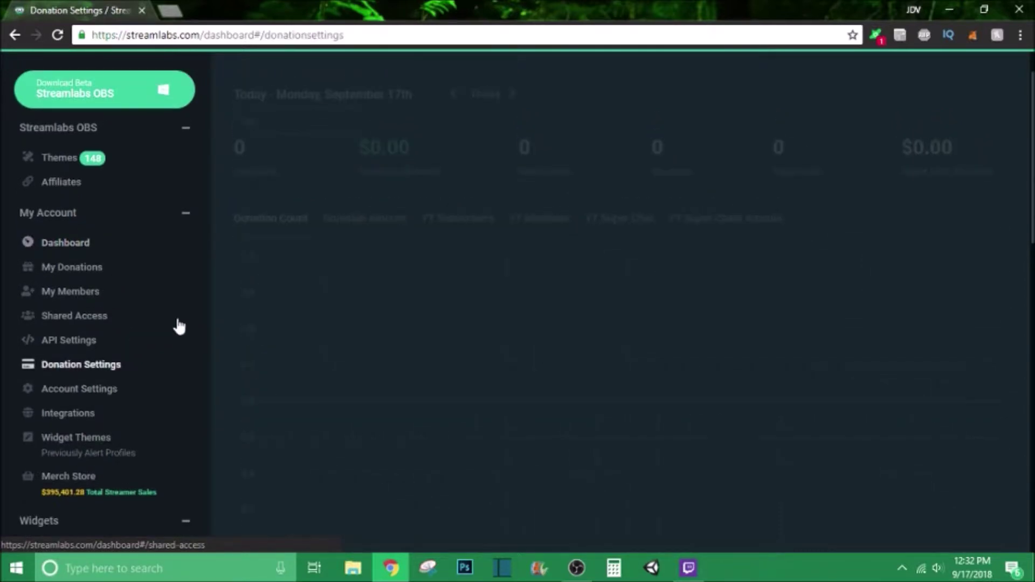
scroll(205, 323, "down", 1)
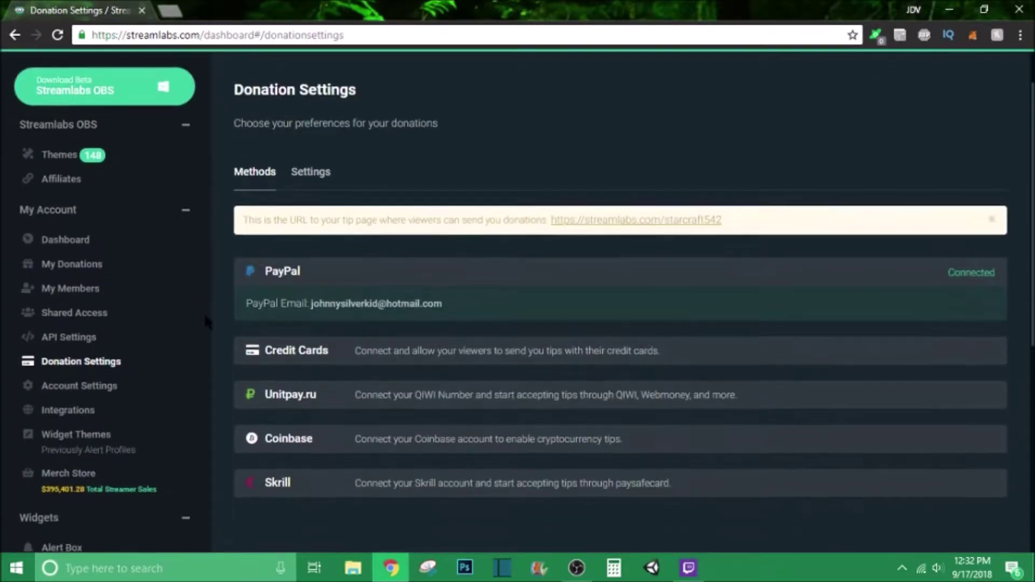
scroll(207, 322, "up", 1)
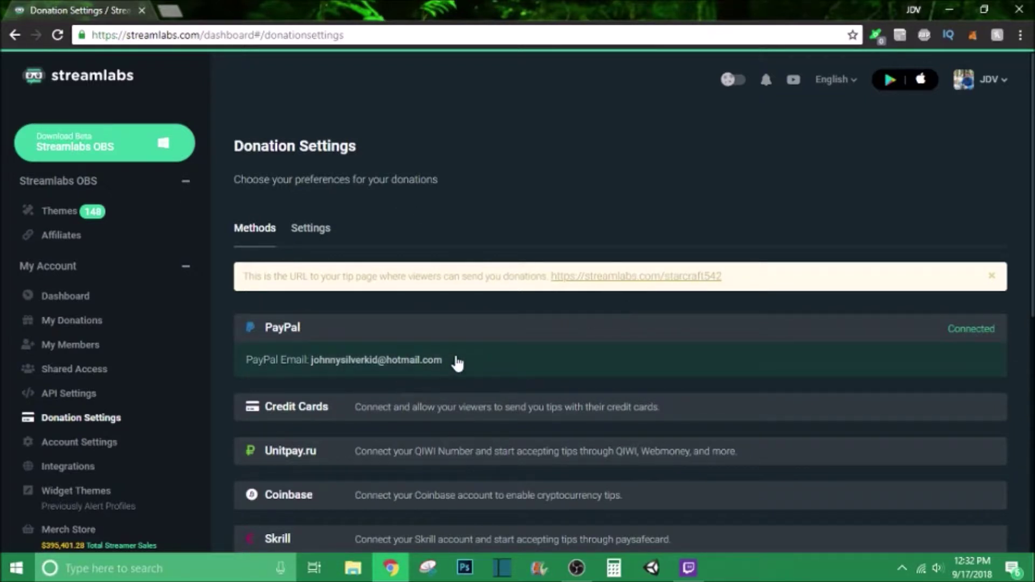
scroll(342, 362, "down", 2)
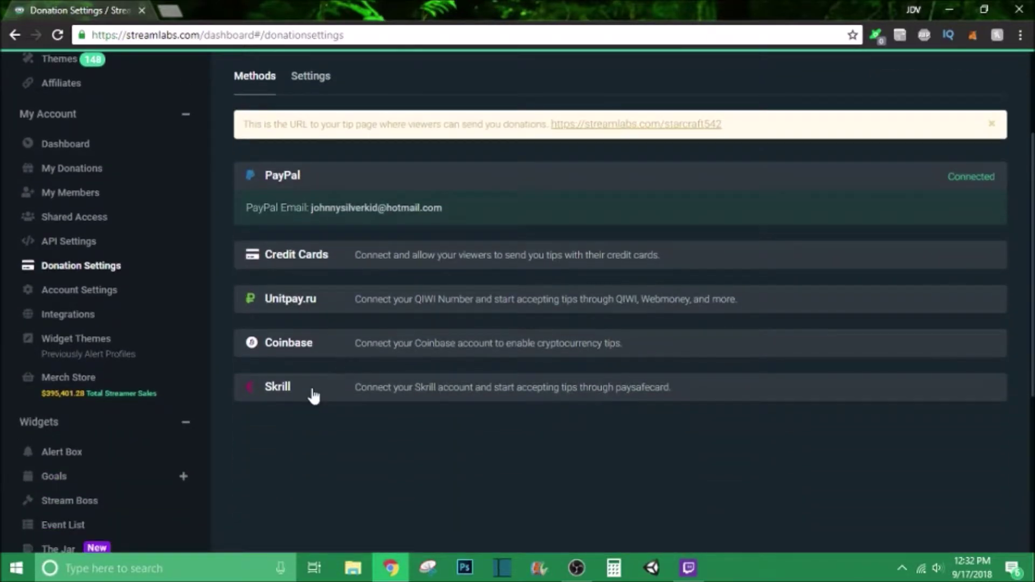
scroll(315, 376, "up", 2)
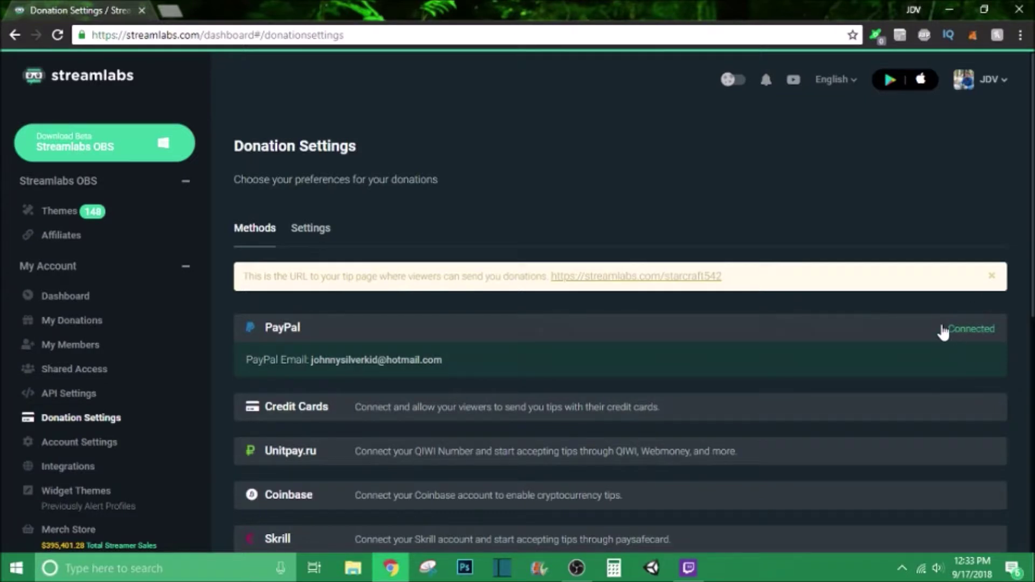
Step: Return to the Streamlabs dashboard and look over its account options
left_click(80, 295)
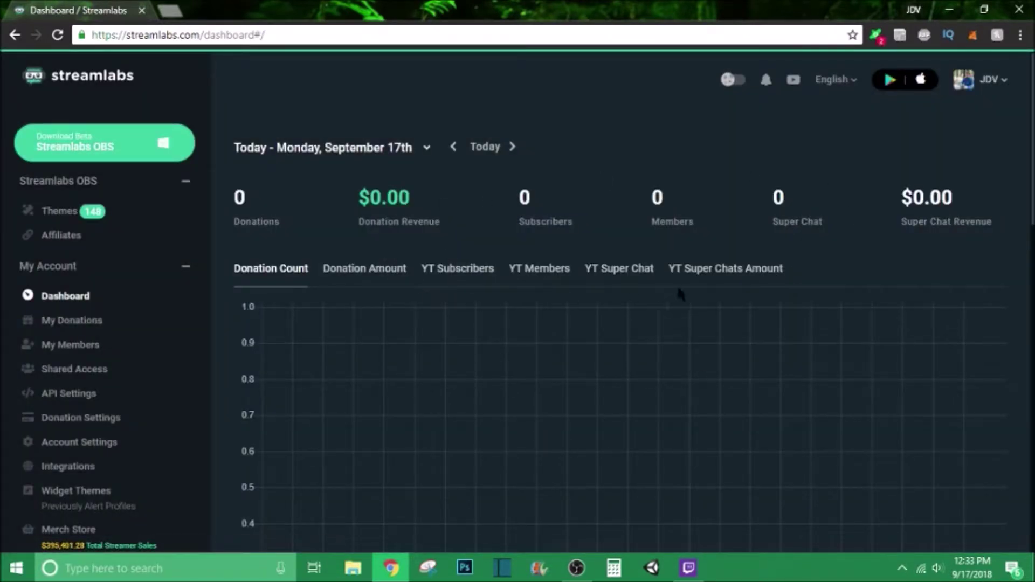
scroll(206, 330, "down", 2)
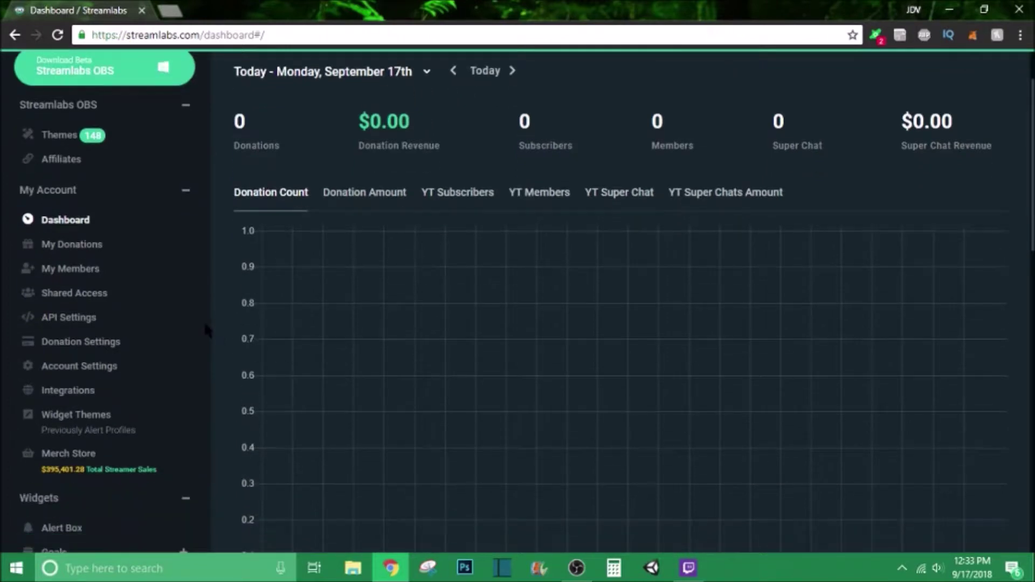
scroll(207, 330, "up", 2)
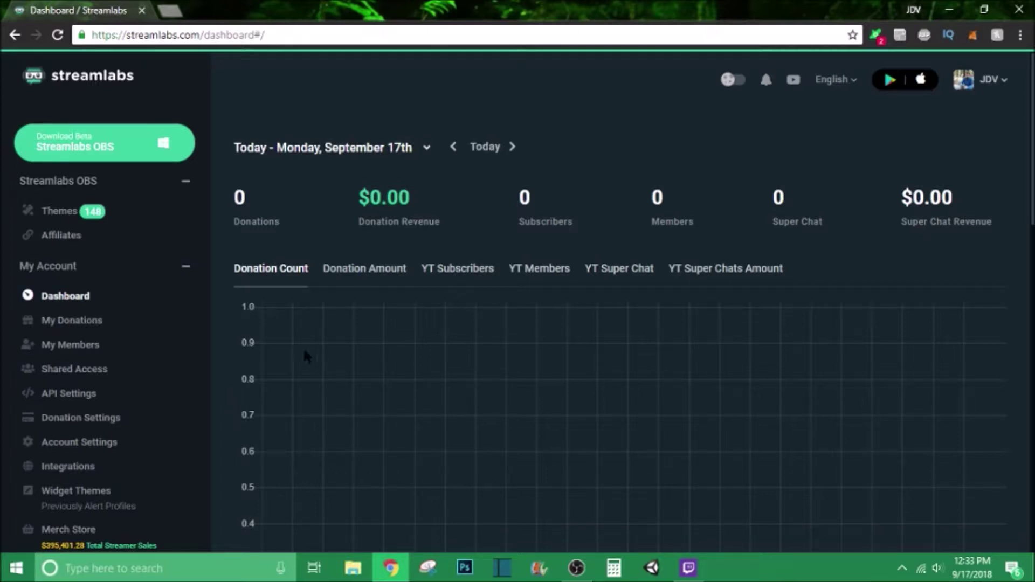
Step: Launch the Alert Box widget in its own window and shrink that window to uncover the test alert options
scroll(234, 345, "down", 3)
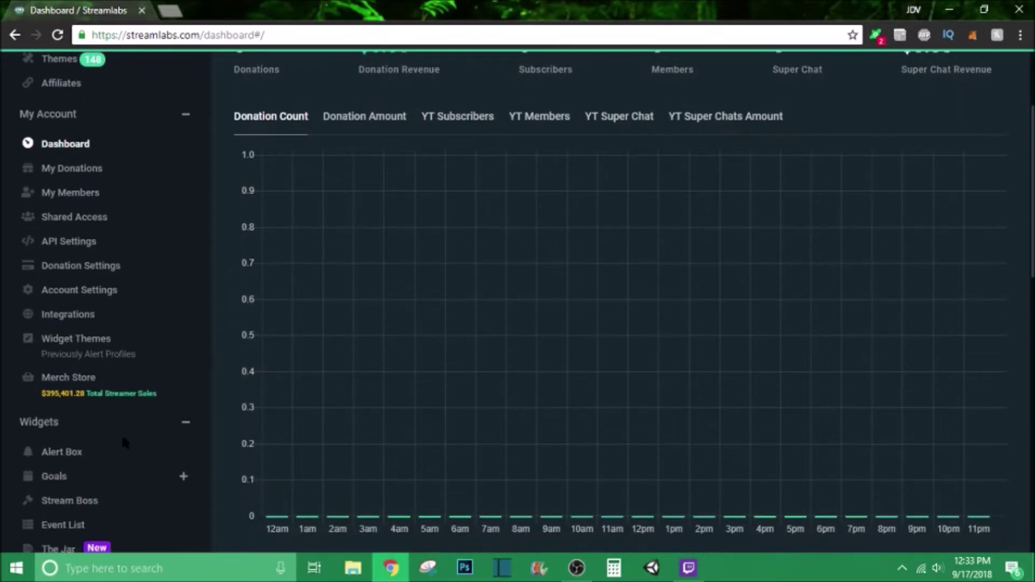
left_click(111, 456)
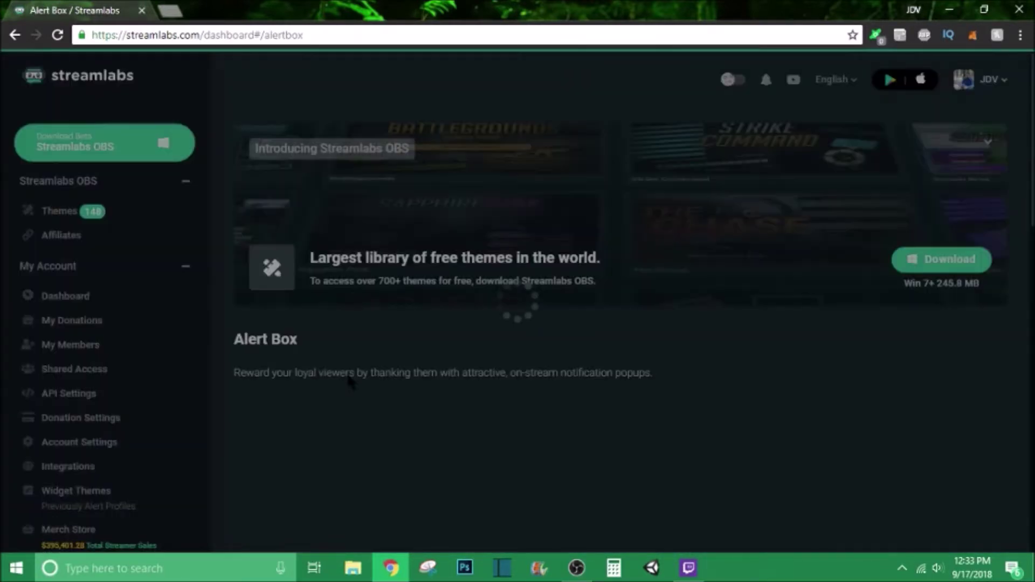
scroll(640, 356, "down", 5)
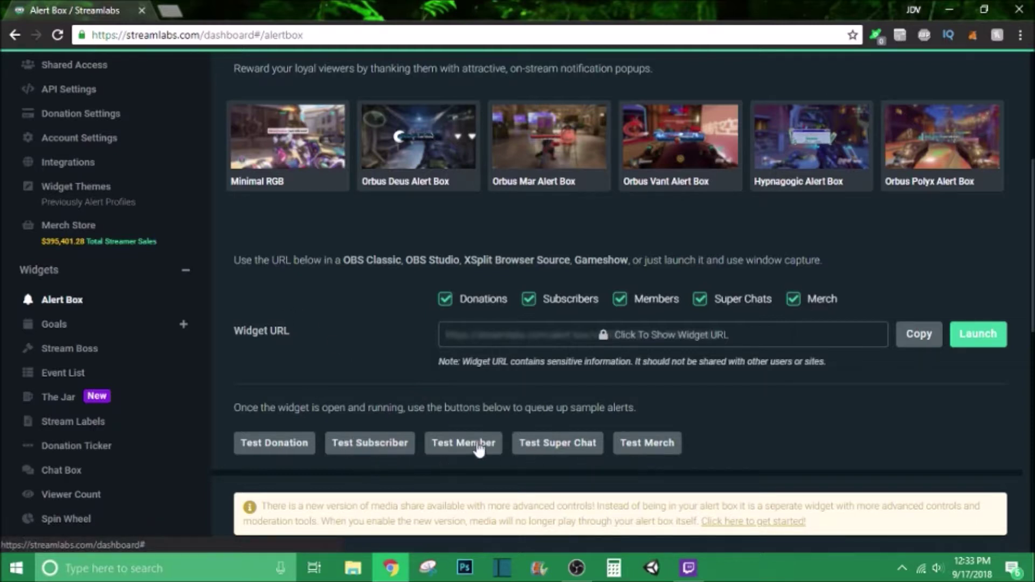
scroll(540, 328, "down", 1)
scroll(755, 331, "up", 1)
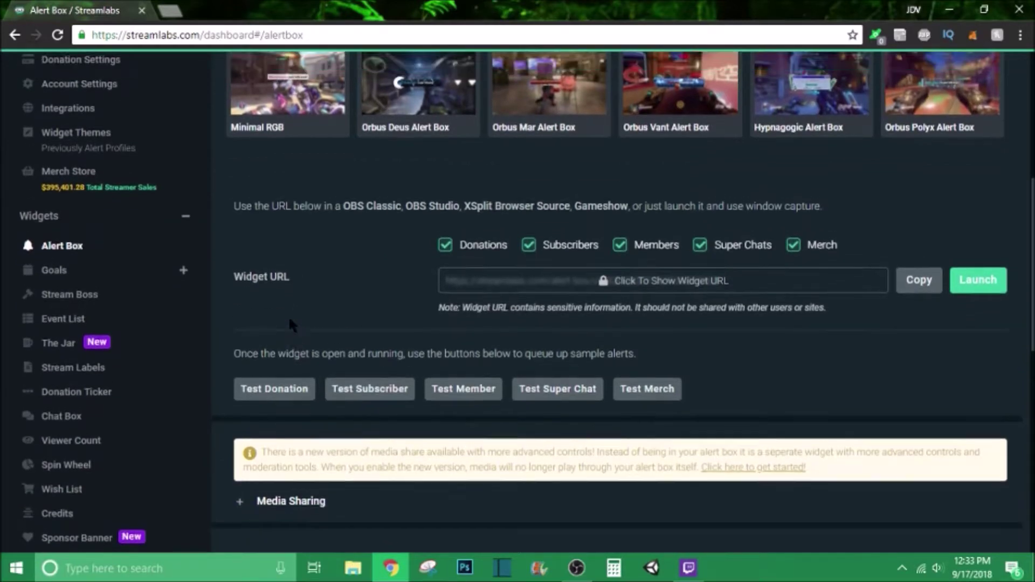
left_click(989, 337)
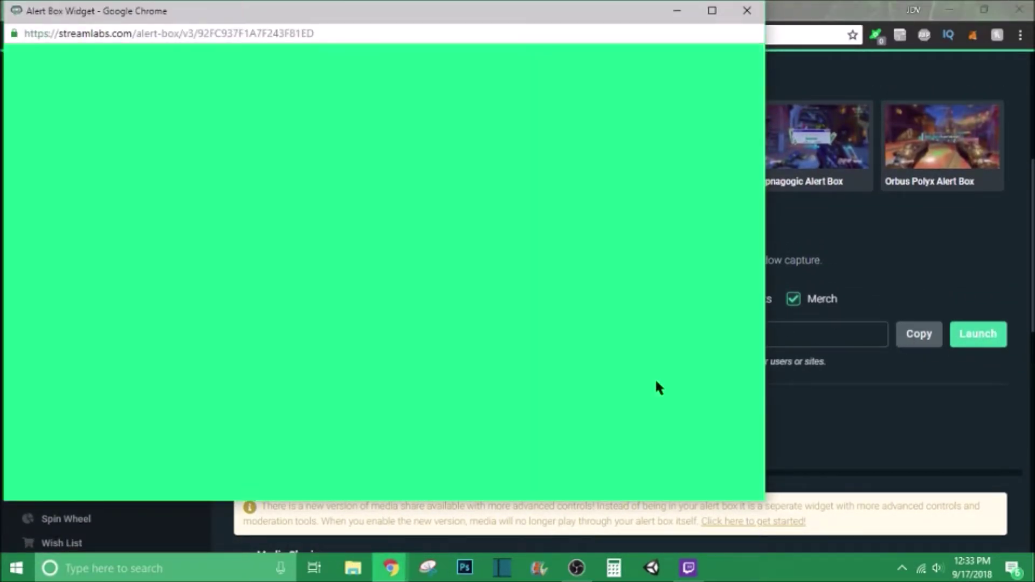
left_click_drag(769, 505, 333, 287)
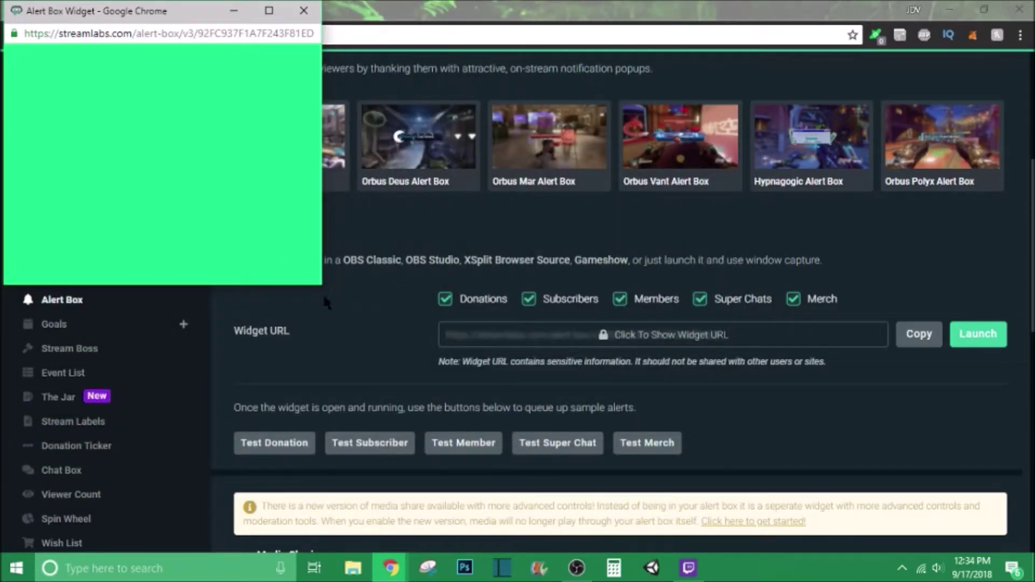
Step: Send a test donation alert and bring the Alert Box widget window to the front to view it
left_click(287, 443)
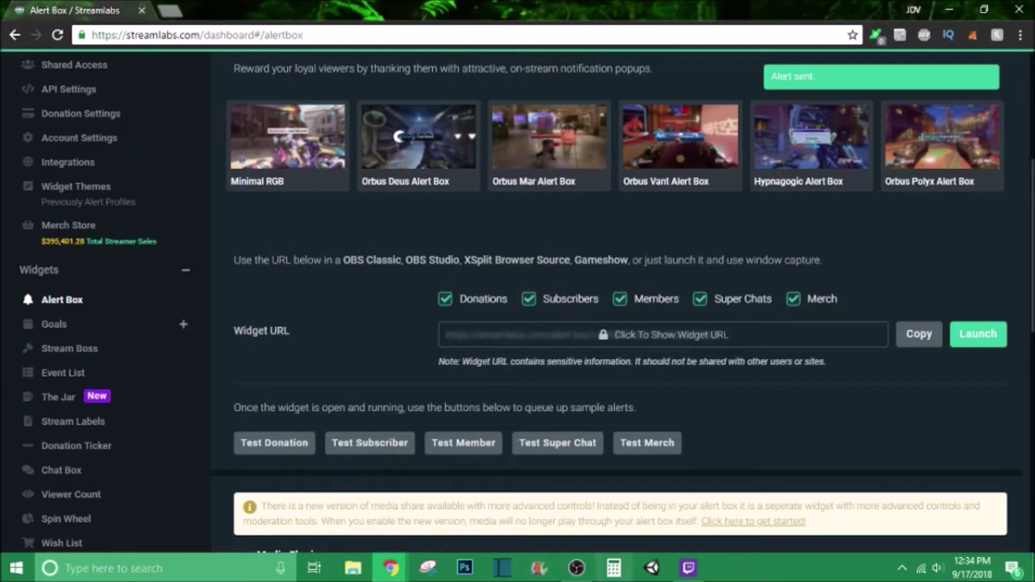
mouse_move(391, 568)
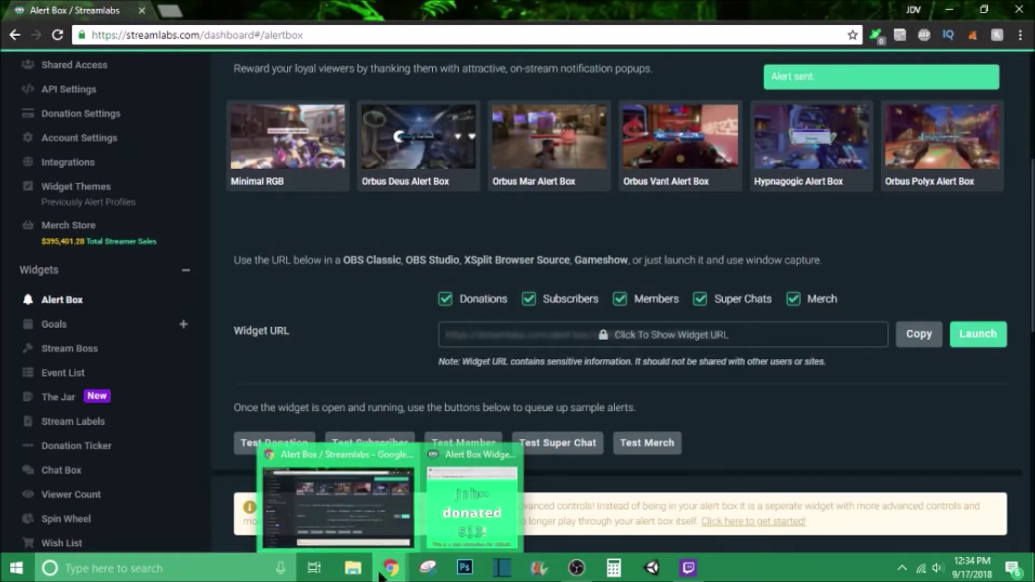
left_click(467, 465)
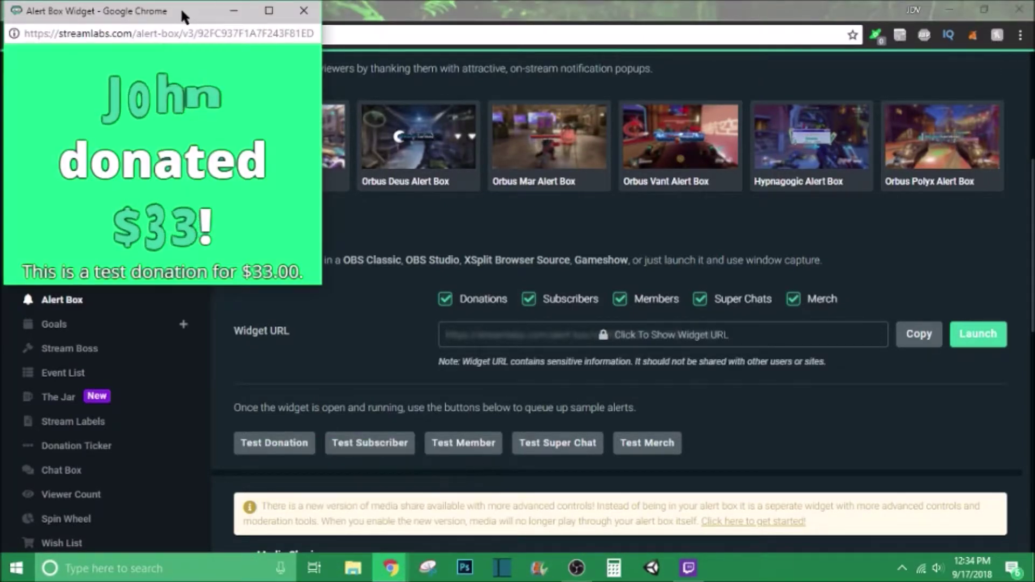
Step: Reduce the main Streamlabs browser window and place it beside the widget window with the test alert options in view
left_click(984, 9)
left_click_drag(331, 103, 557, 119)
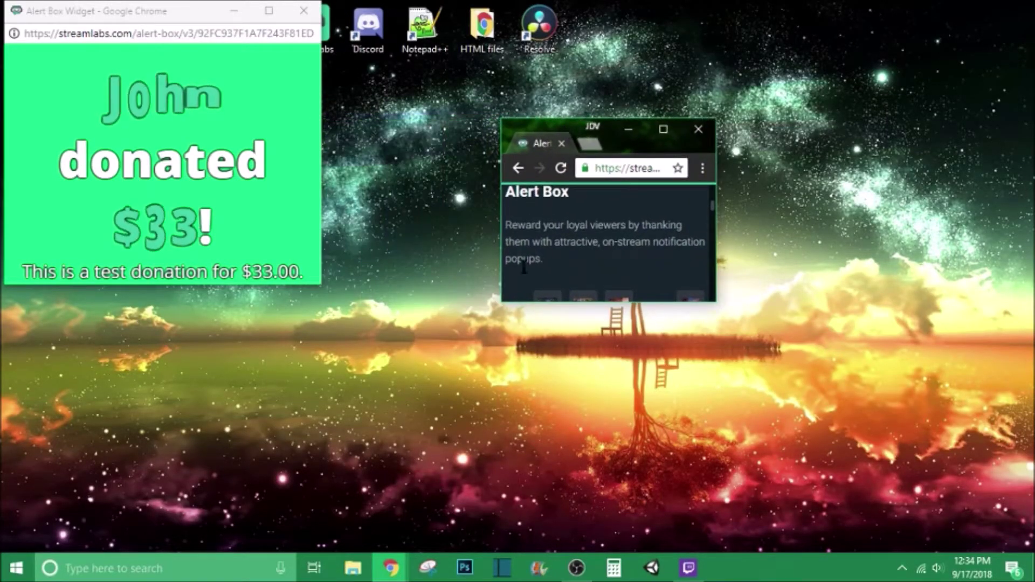
left_click_drag(493, 310, 213, 537)
scroll(359, 426, "down", 3)
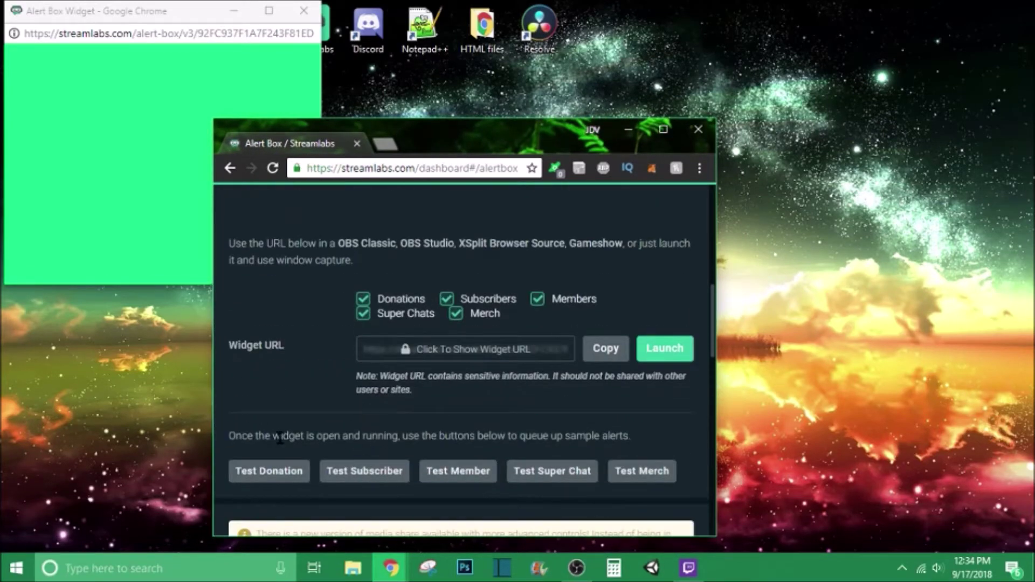
left_click_drag(431, 132, 633, 86)
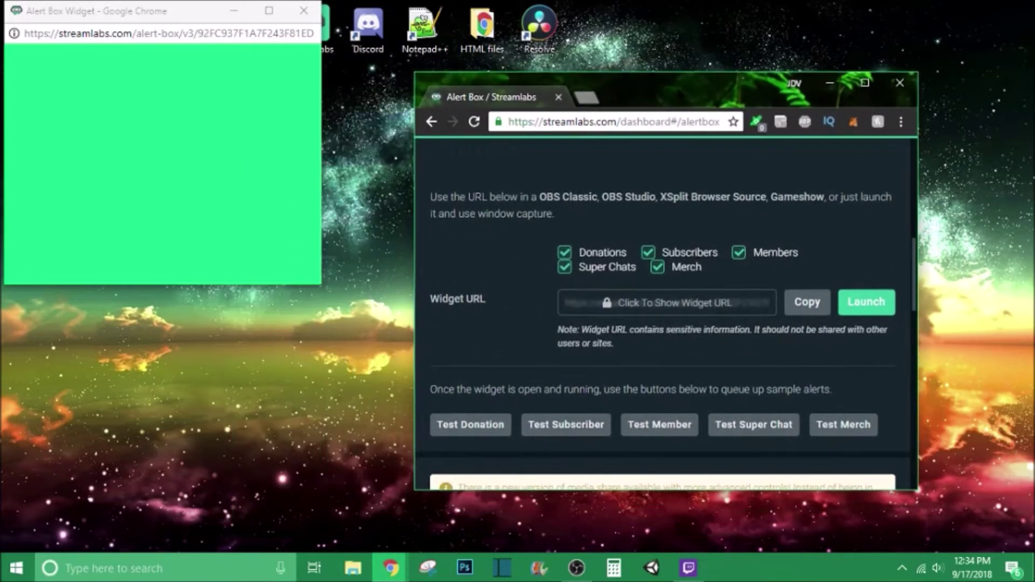
Step: Send a test donation and a test subscriber alert, making the widget window taller to fit the full alert
left_click(442, 426)
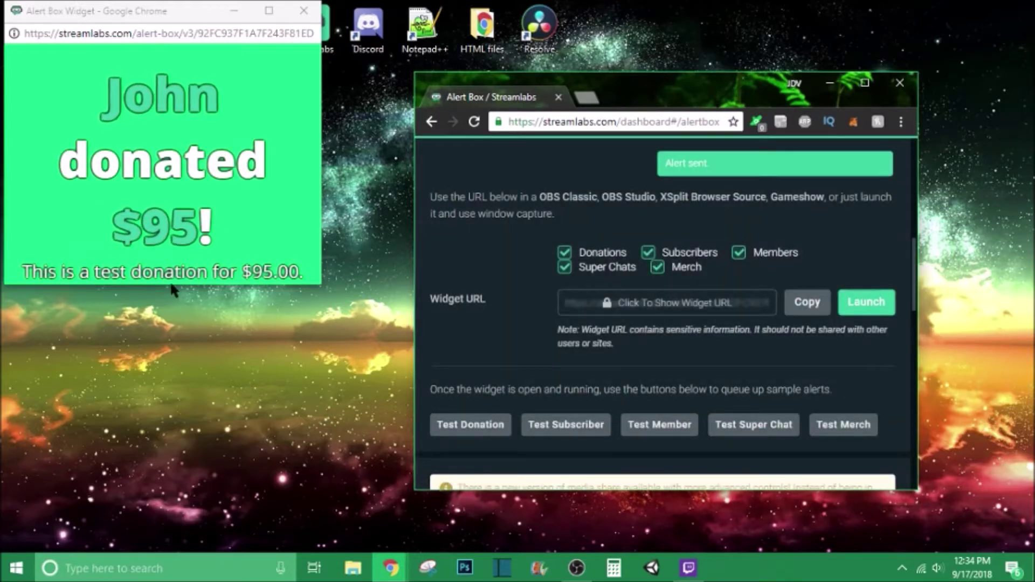
left_click_drag(321, 284, 345, 455)
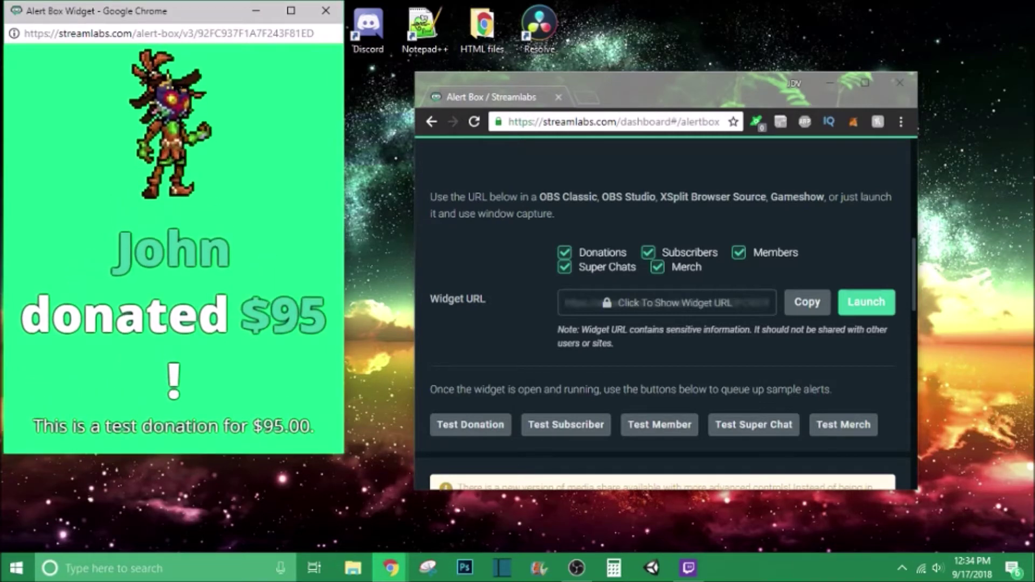
left_click(566, 424)
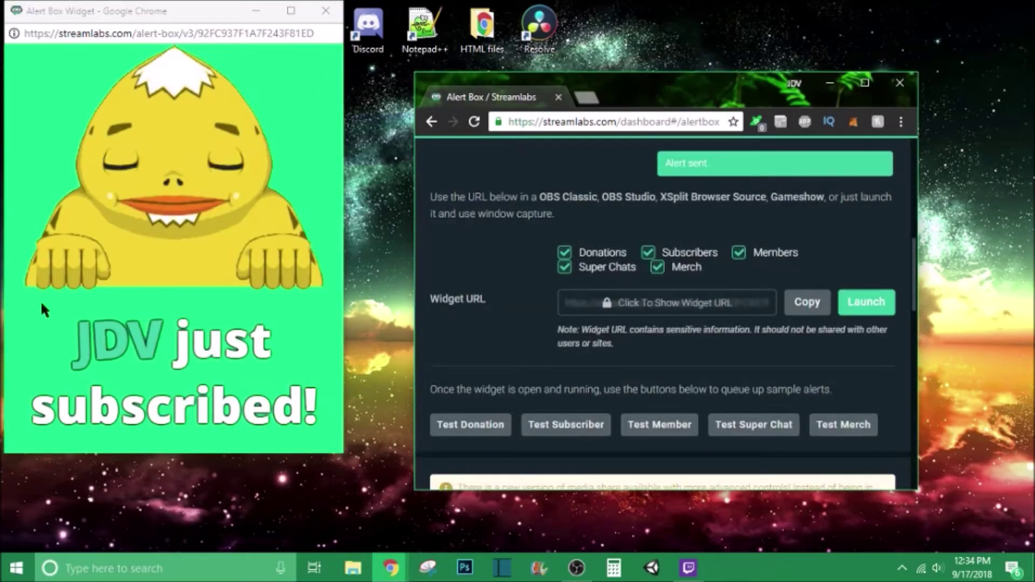
Step: Send a test super chat alert to the Alert Box widget and close the widget window
left_click(734, 431)
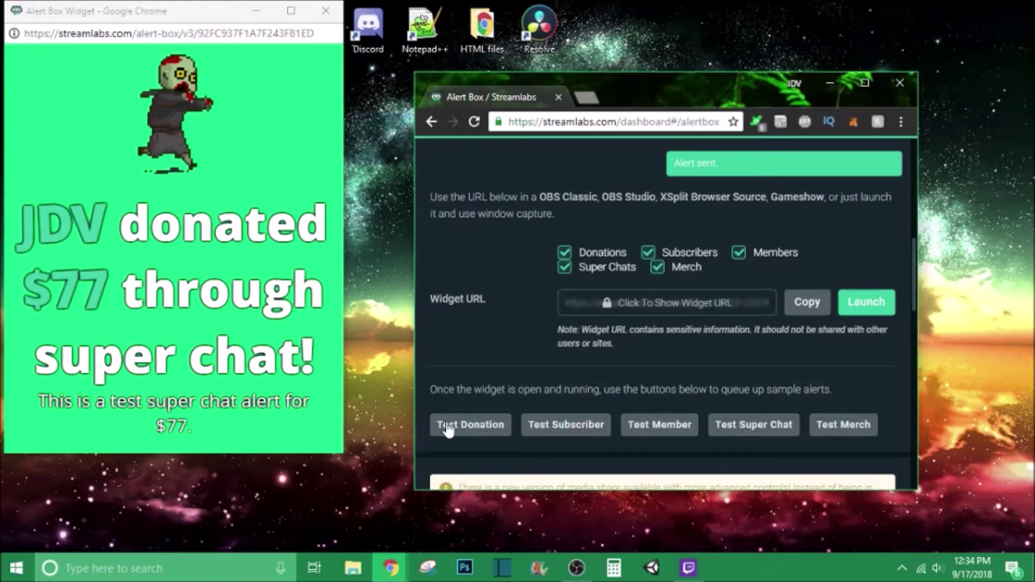
left_click(328, 10)
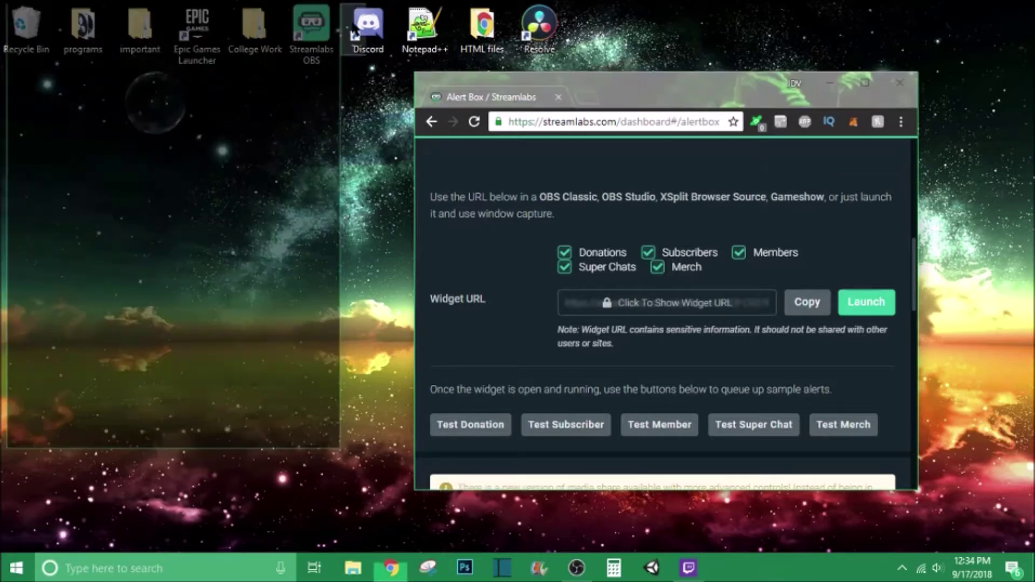
Step: Maximize the Streamlabs dashboard window and return to the beginning of the Alert Box page
double_click(734, 98)
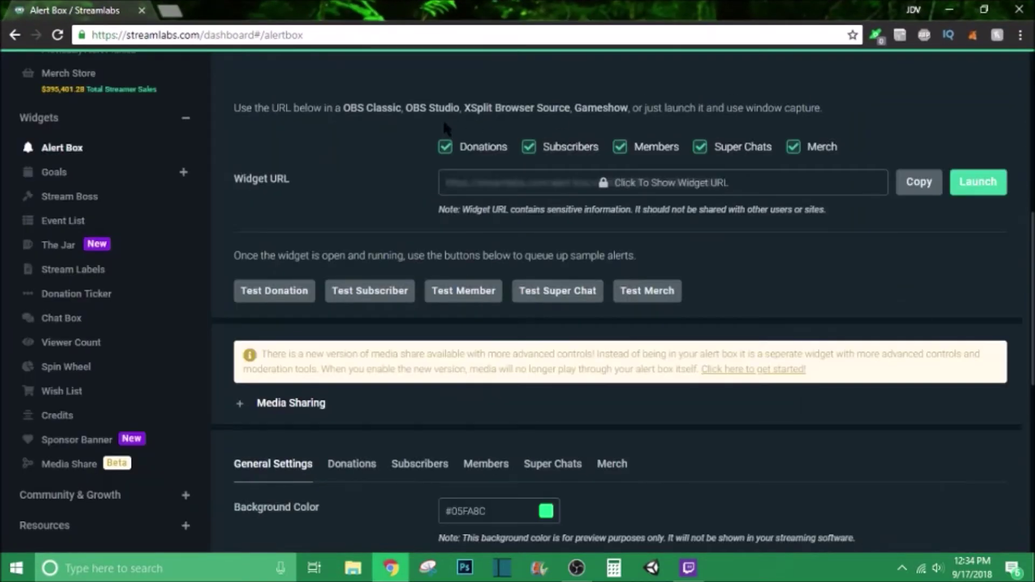
scroll(248, 192, "up", 5)
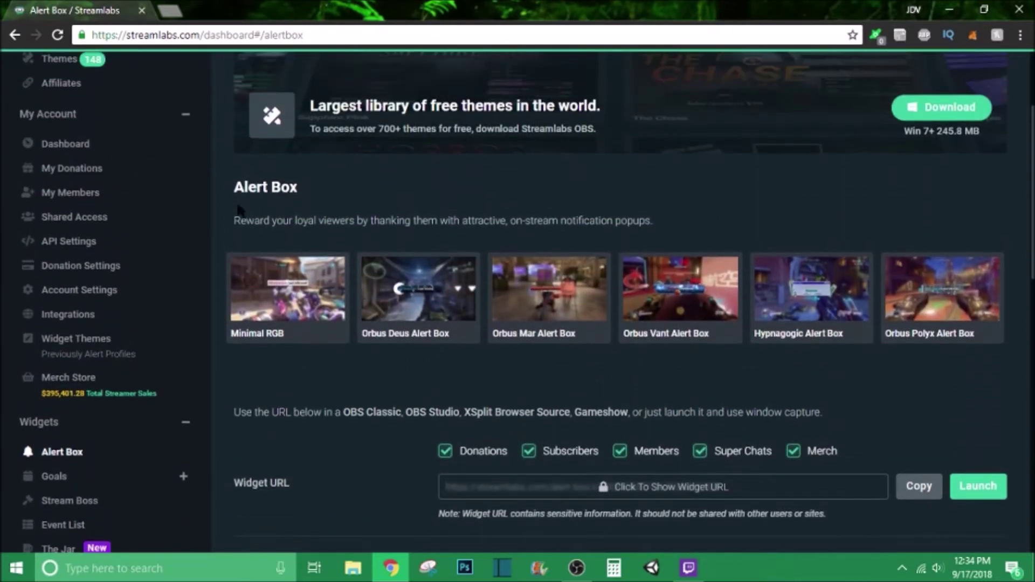
scroll(245, 413, "up", 1)
scroll(246, 413, "down", 1)
scroll(299, 381, "up", 3)
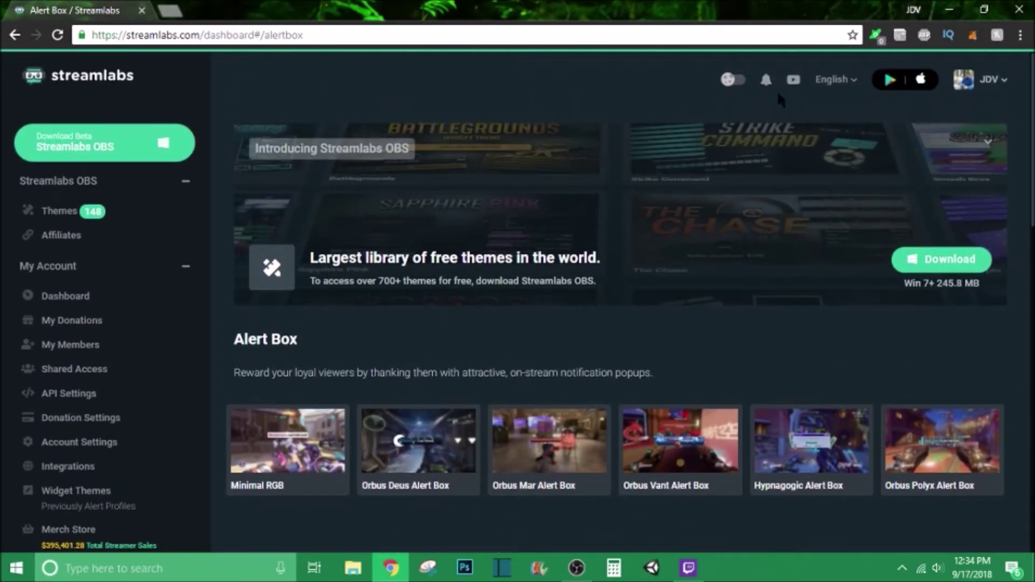
Step: Open the channel's own streamlabs.com donation page in a new browser tab
left_click(171, 11)
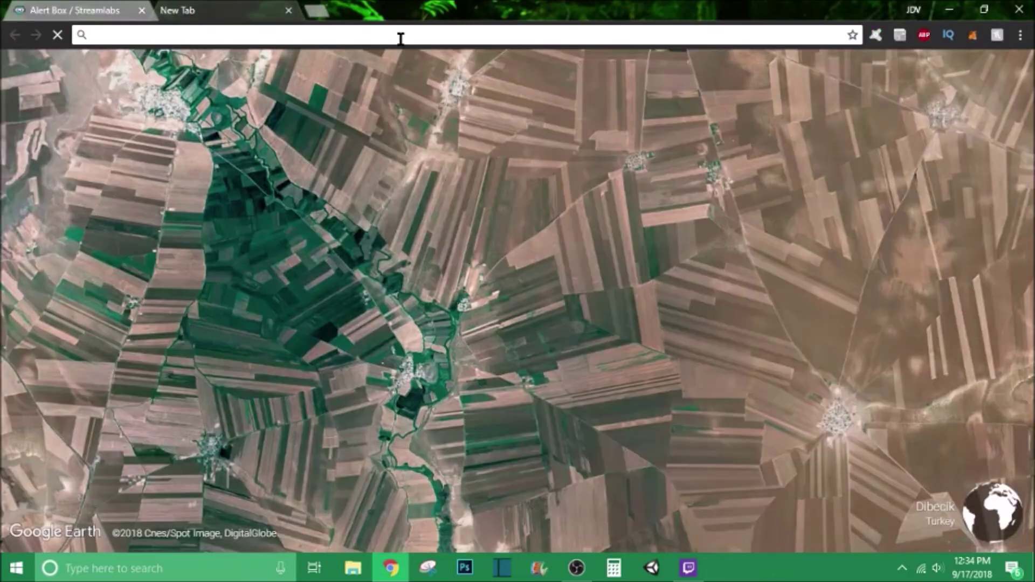
type("streamlabs.com")
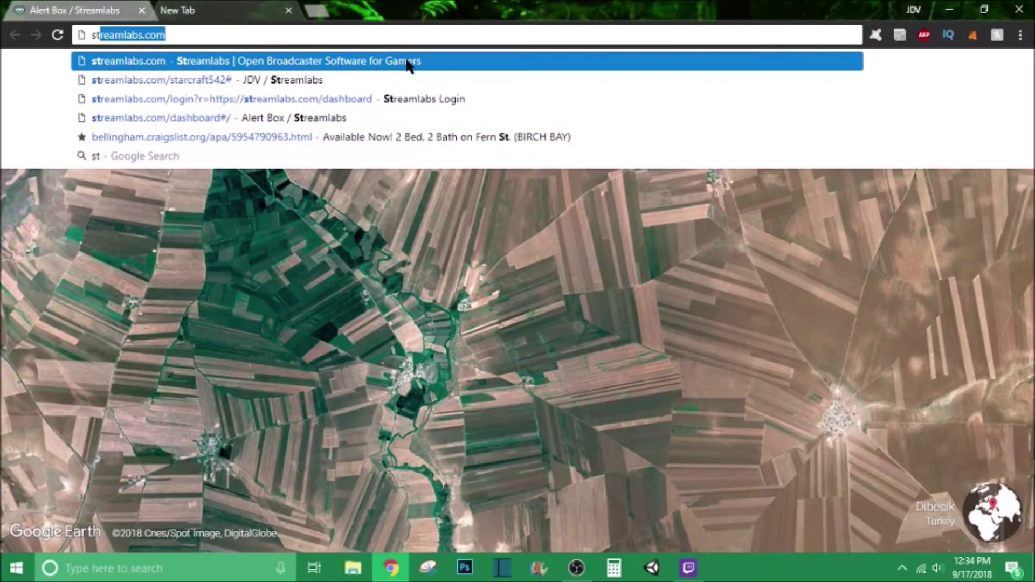
left_click(384, 80)
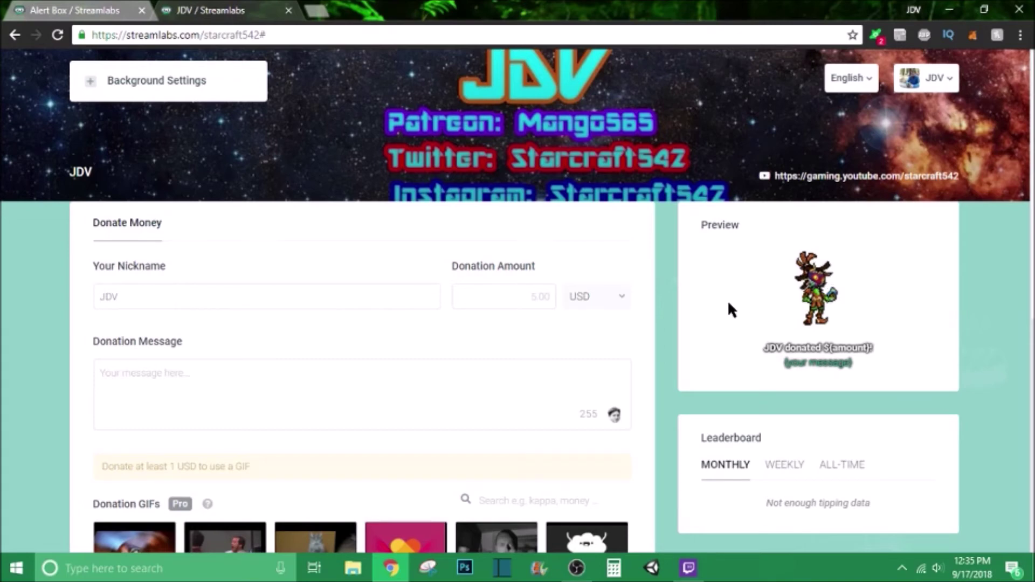
Step: Review the donation page's message form, GIF choices, effects, alert preview and leaderboard
scroll(733, 304, "down", 1)
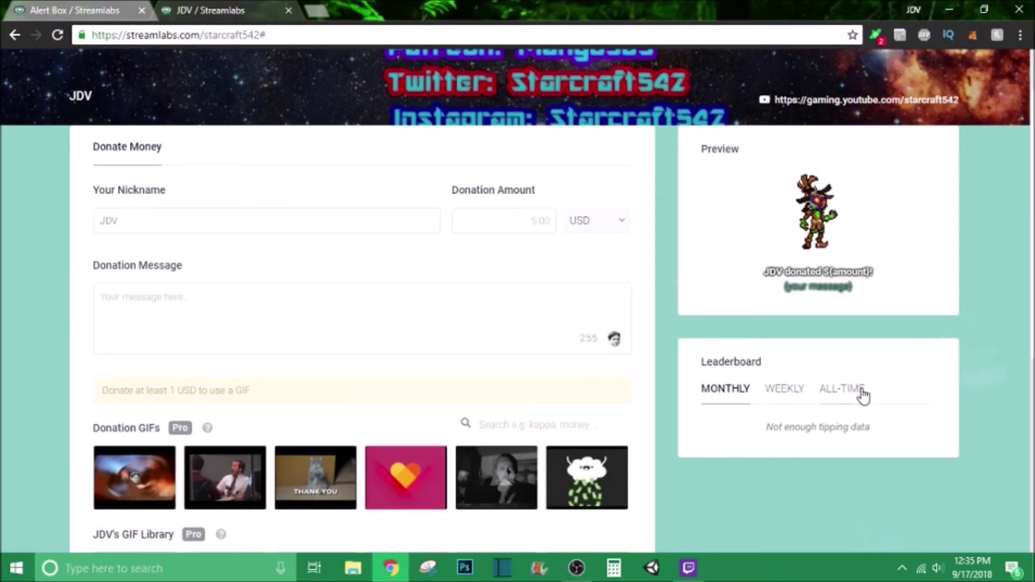
scroll(220, 399, "down", 2)
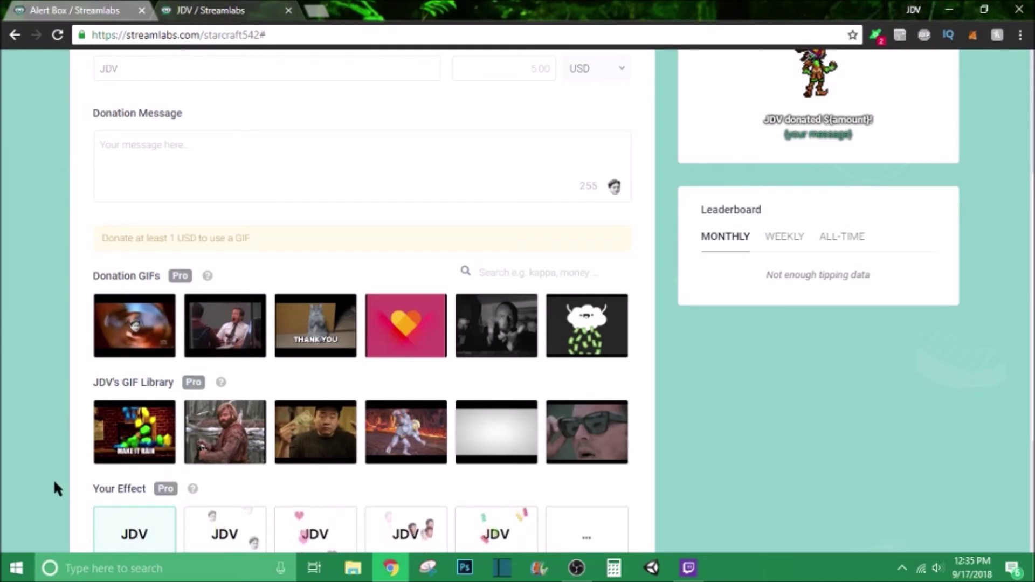
scroll(53, 479, "down", 3)
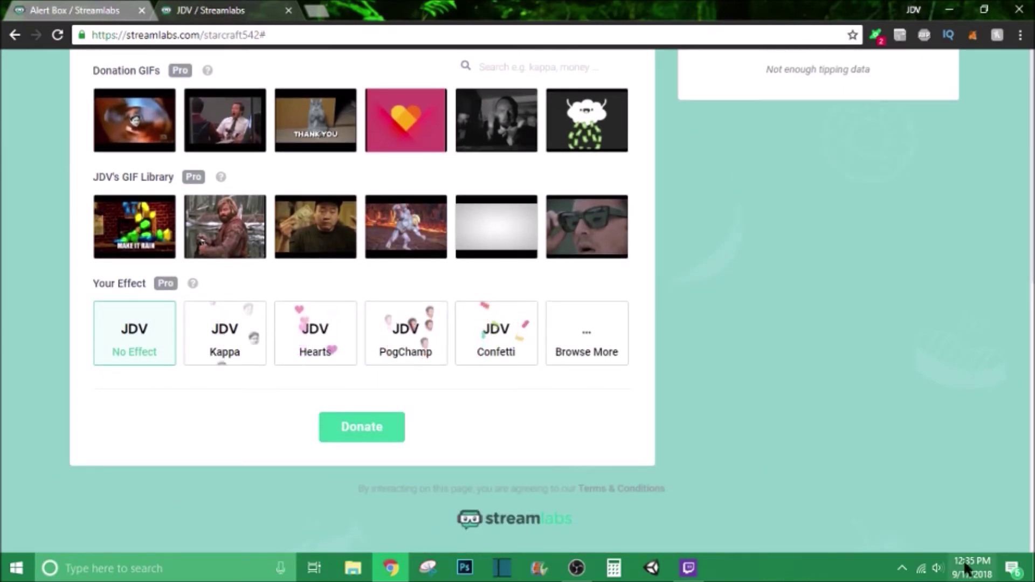
scroll(785, 458, "up", 5)
scroll(785, 454, "up", 3)
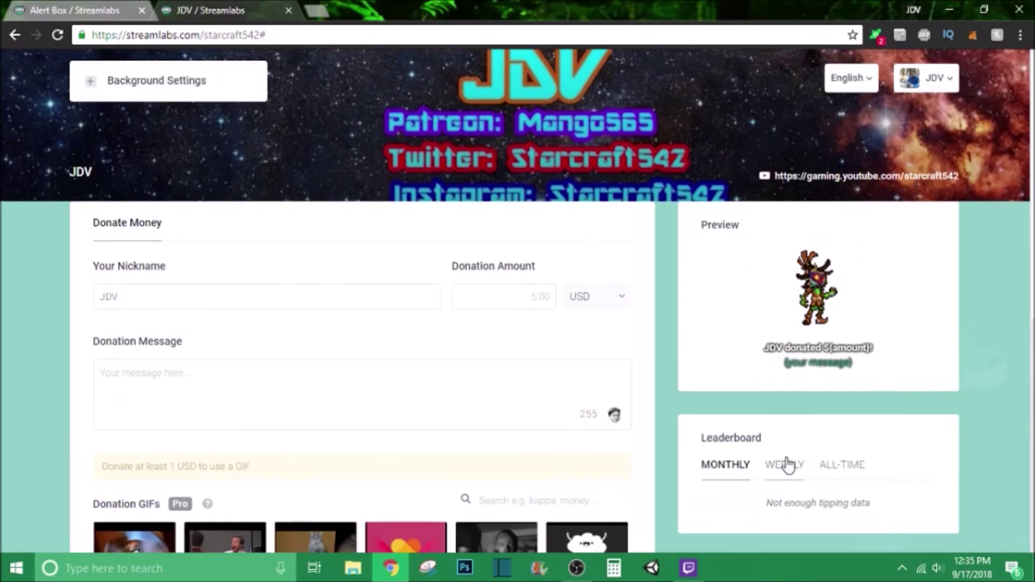